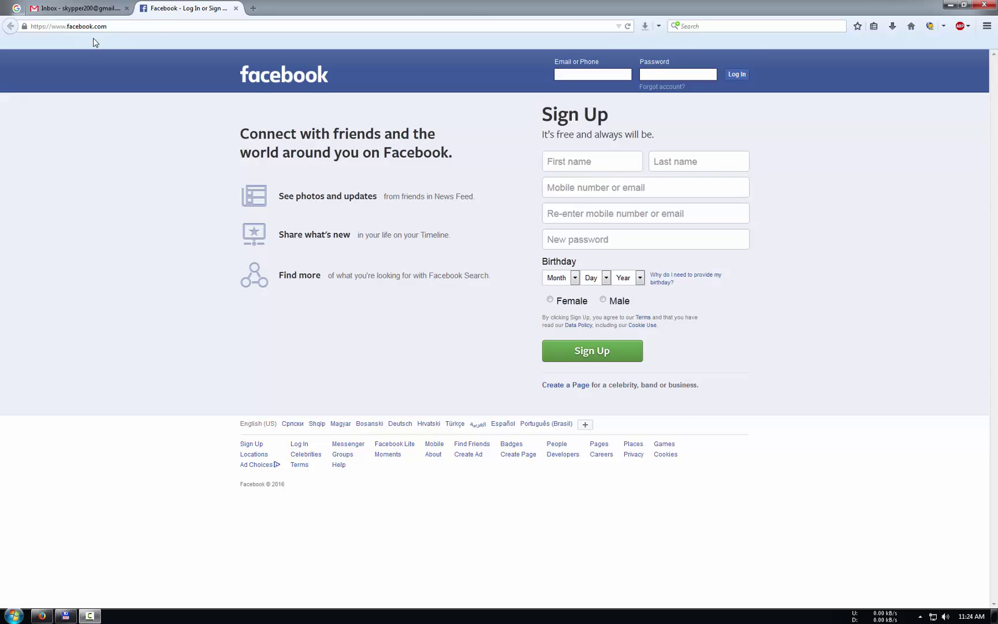
# Step: Type the account holder's first and last name into the sign-up name fields
pyautogui.click(126, 27)
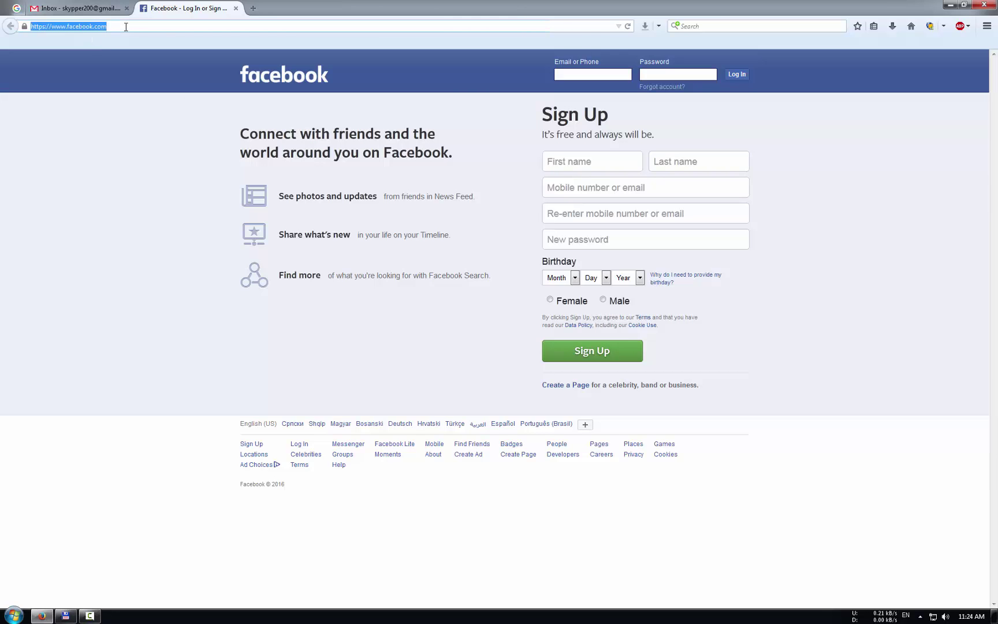
pyautogui.click(146, 175)
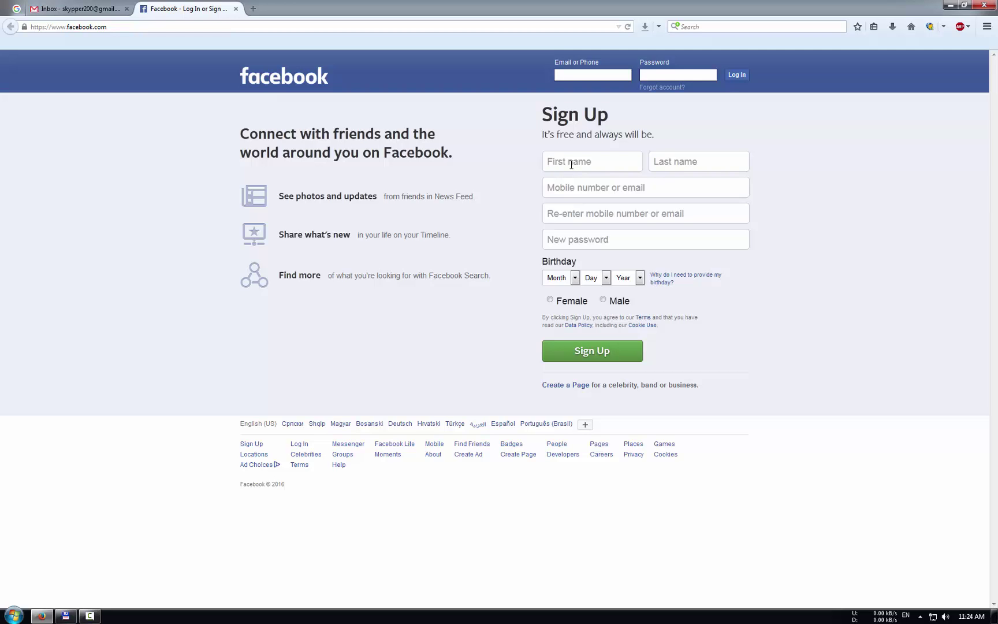
pyautogui.click(650, 186)
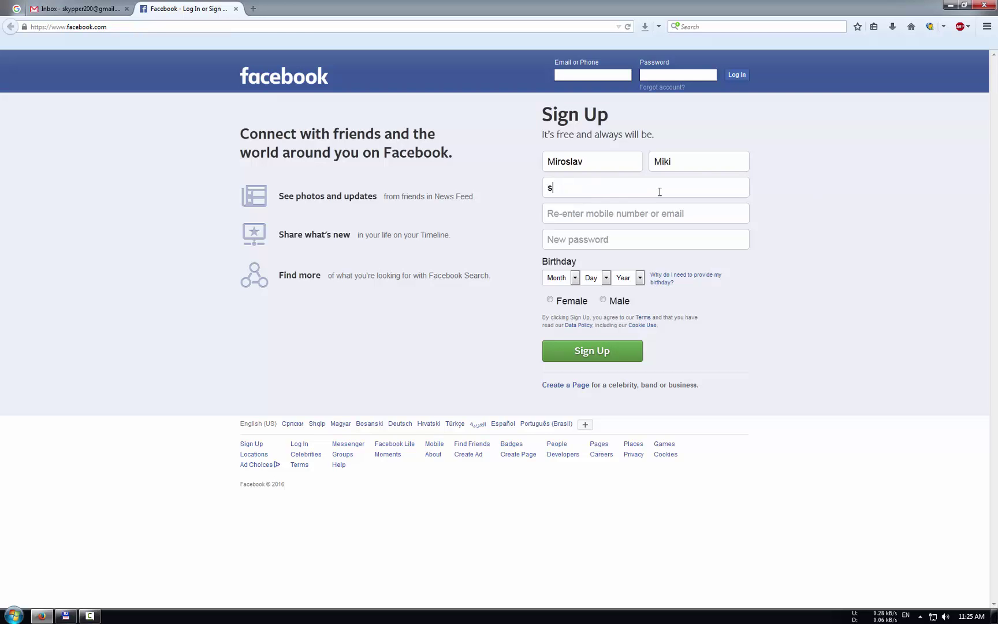
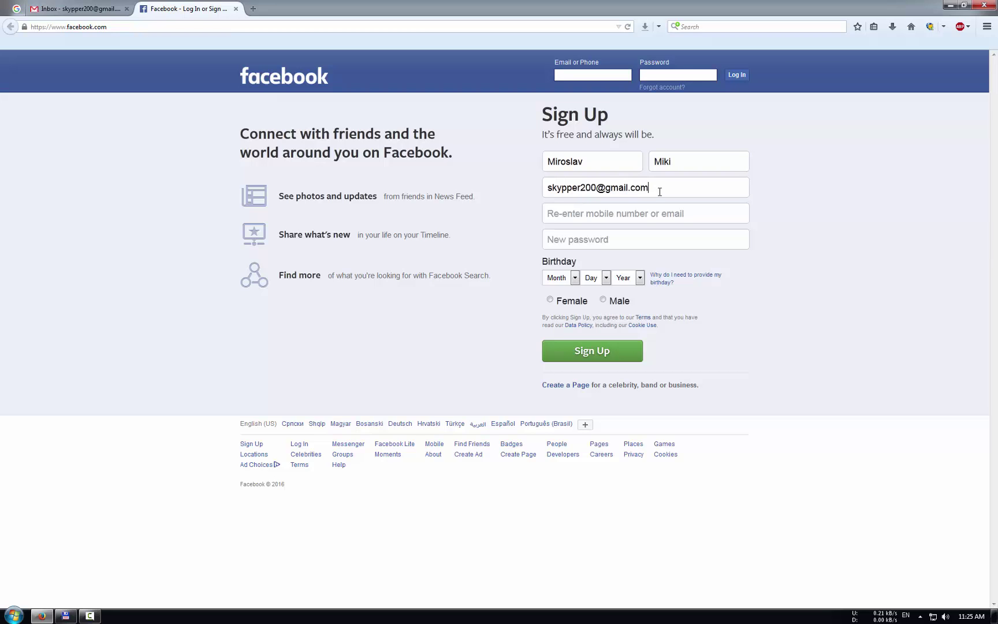
# Step: Enter the Gmail address, paste it into Re-enter email, and type a new password
pyautogui.press('Home')
pyautogui.press('End')
pyautogui.moveTo(651, 189); pyautogui.dragTo(546, 189)
pyautogui.hotkey('ctrl', 'c')
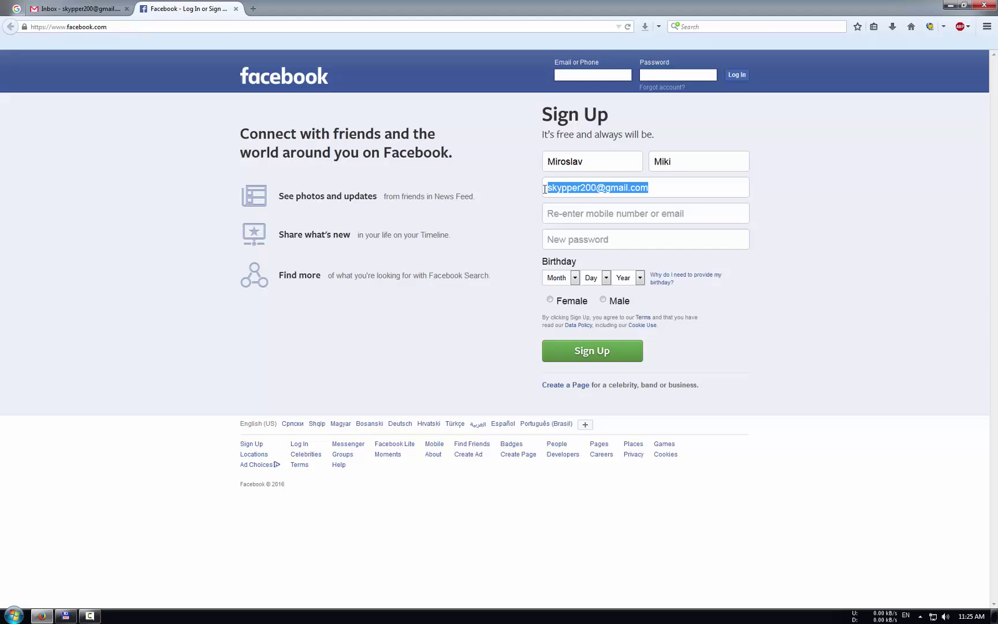
pyautogui.click(575, 213)
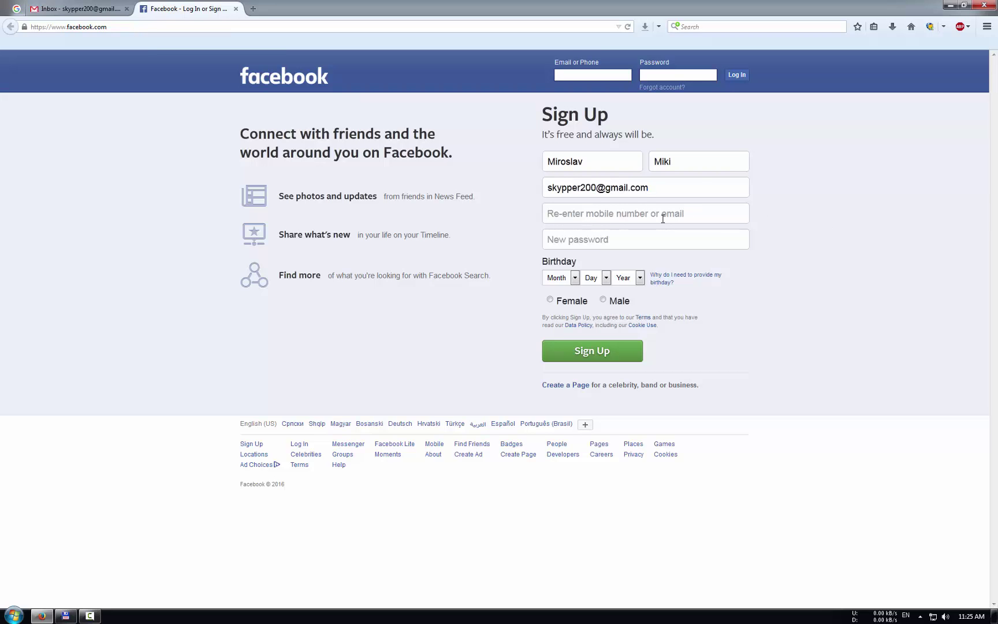
pyautogui.hotkey('ctrl', 'v')
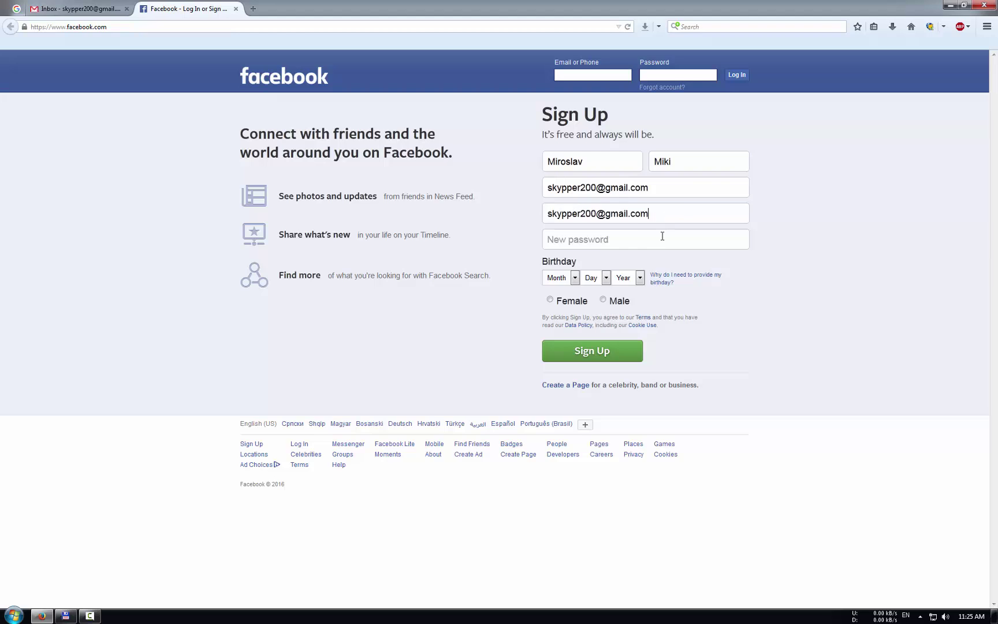
pyautogui.click(584, 244)
pyautogui.write('•••••••••••')
# Step: Set the birthday dropdowns to Jan 17, 1980 and select Male as the gender
pyautogui.click(575, 277)
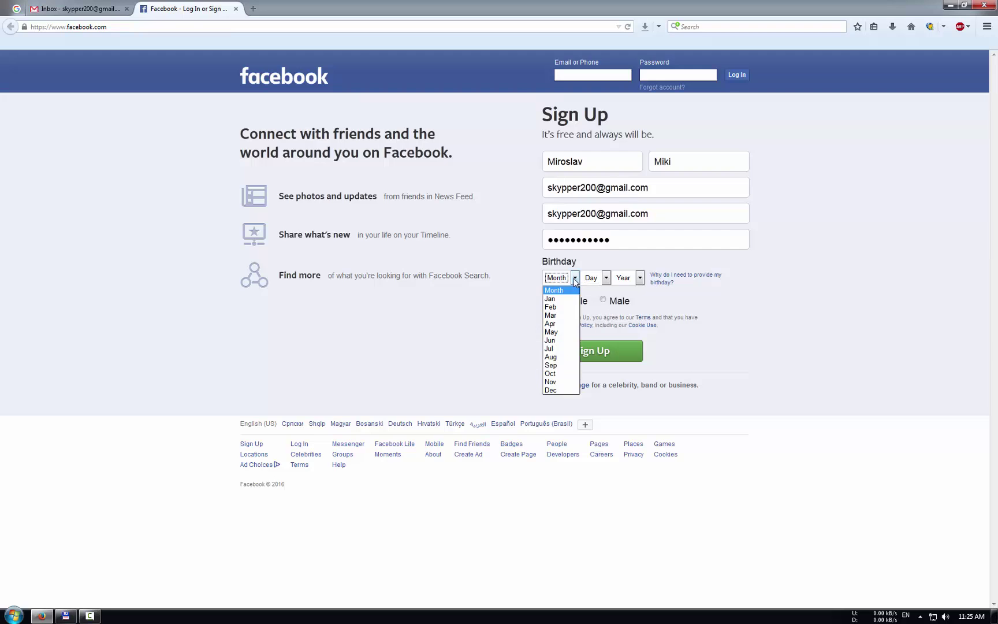
pyautogui.click(565, 299)
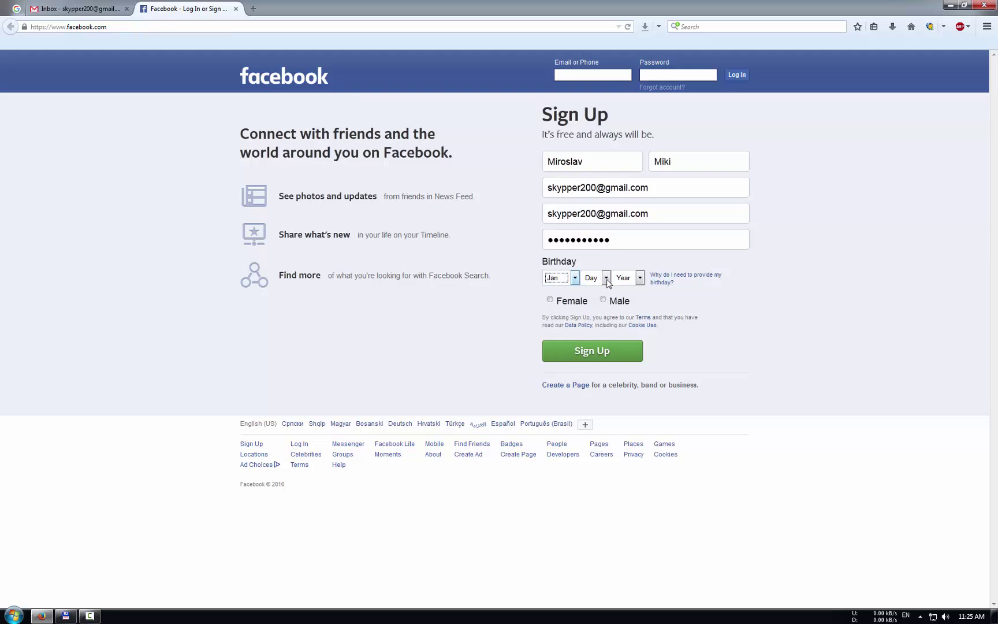
pyautogui.click(606, 277)
pyautogui.click(590, 432)
pyautogui.click(639, 278)
pyautogui.moveTo(639, 312); pyautogui.dragTo(645, 342)
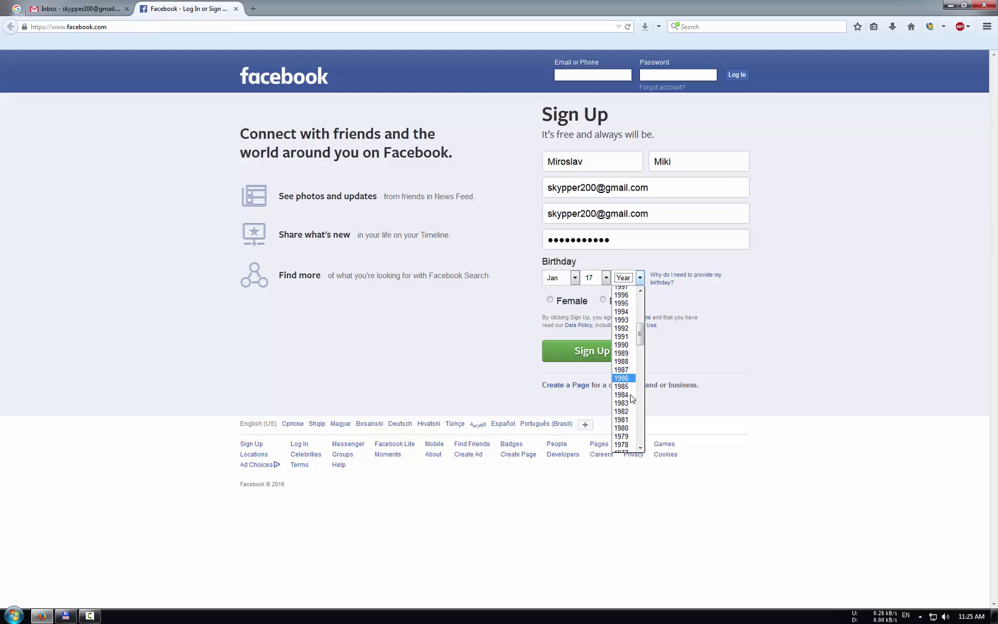
pyautogui.click(628, 431)
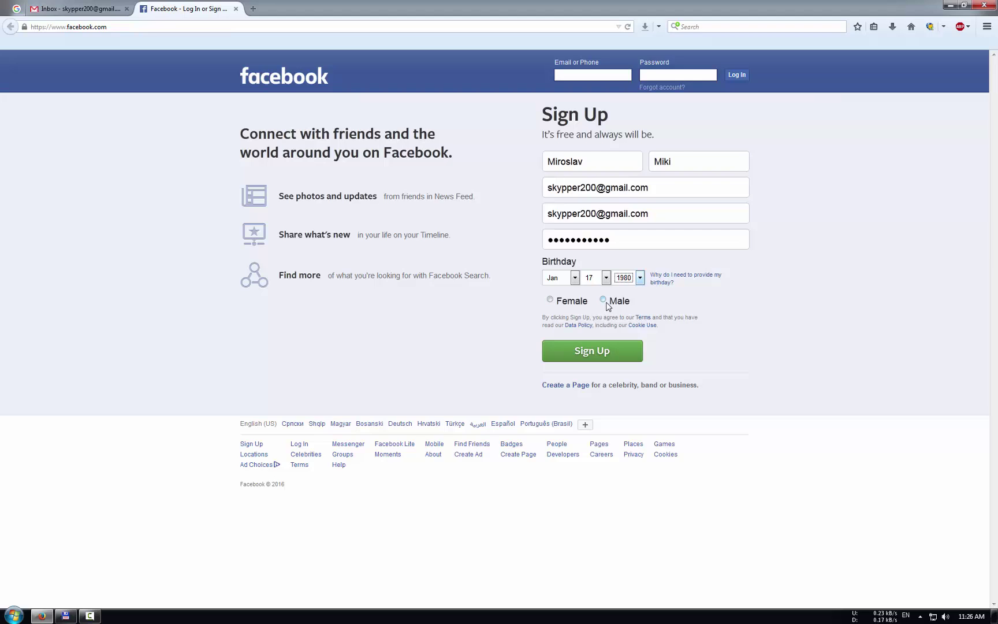
pyautogui.click(604, 300)
# Step: Submit the sign-up form, then switch to the Gmail inbox showing Facebook's confirmation e-mail
pyautogui.click(590, 355)
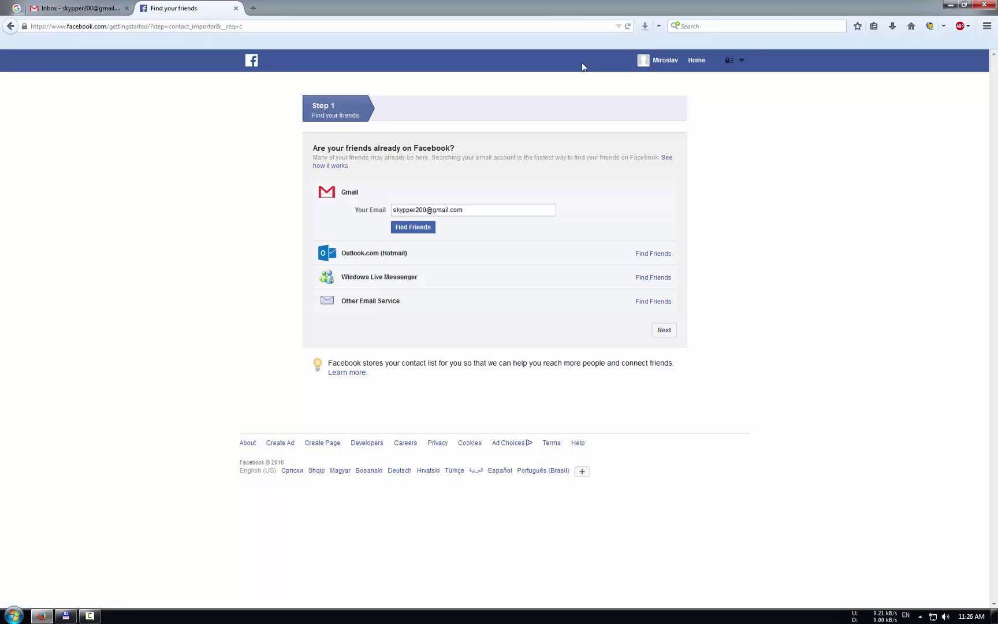
pyautogui.click(84, 7)
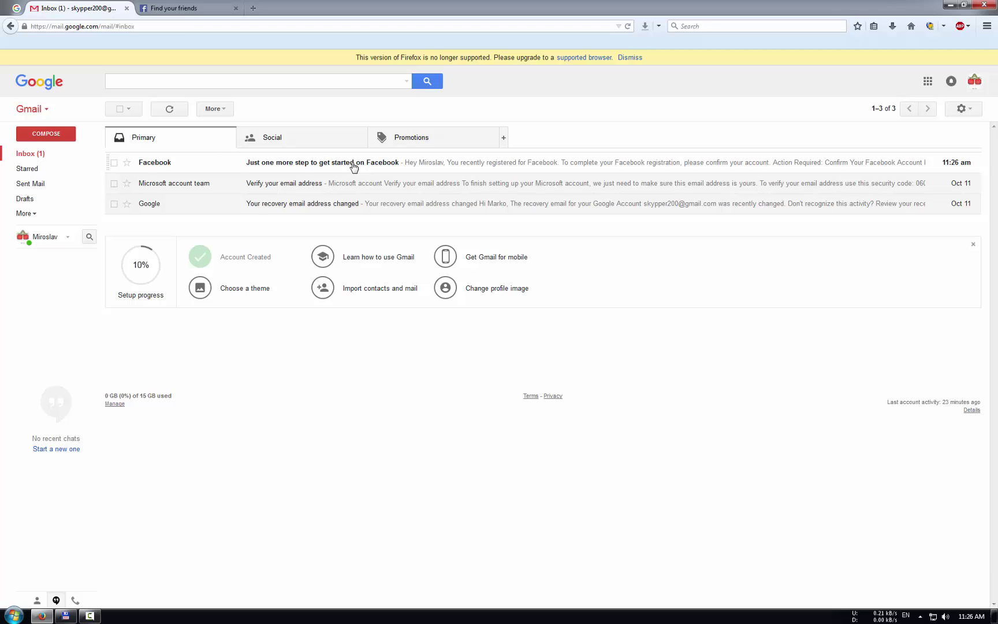
# Step: Open Facebook's 'Just one more step to get started on Facebook' e-mail in Gmail
pyautogui.click(354, 167)
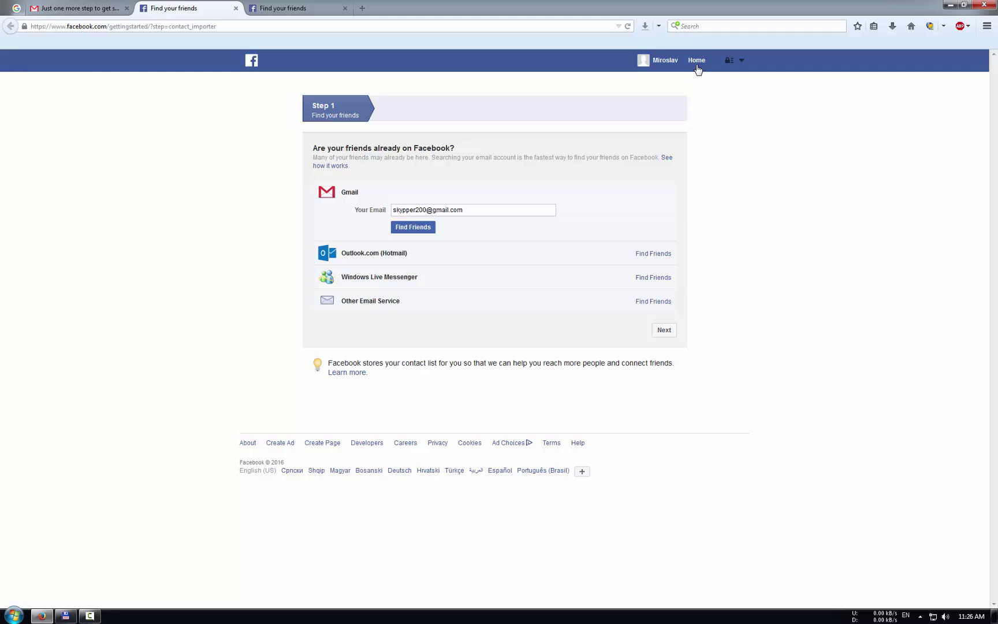
# Step: From the profile timeline, upload the frog image and save it as the profile picture
pyautogui.click(659, 66)
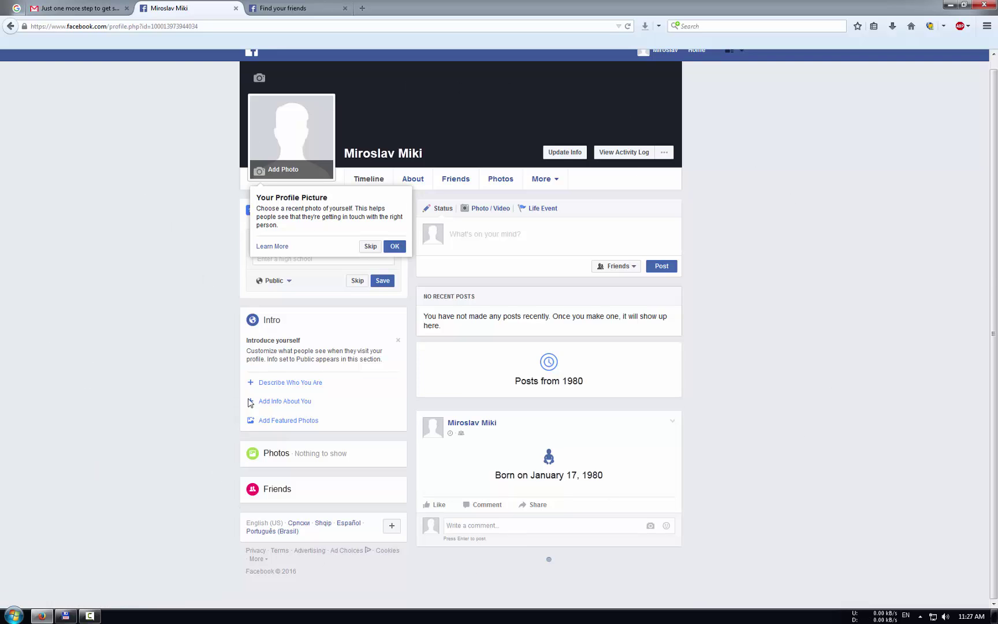
pyautogui.click(291, 172)
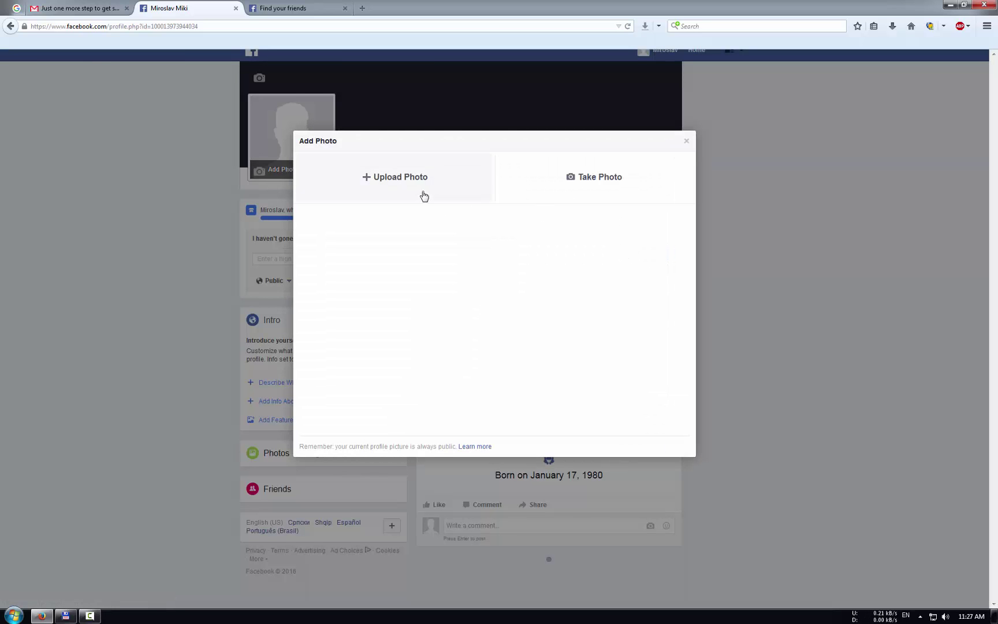
pyautogui.click(403, 182)
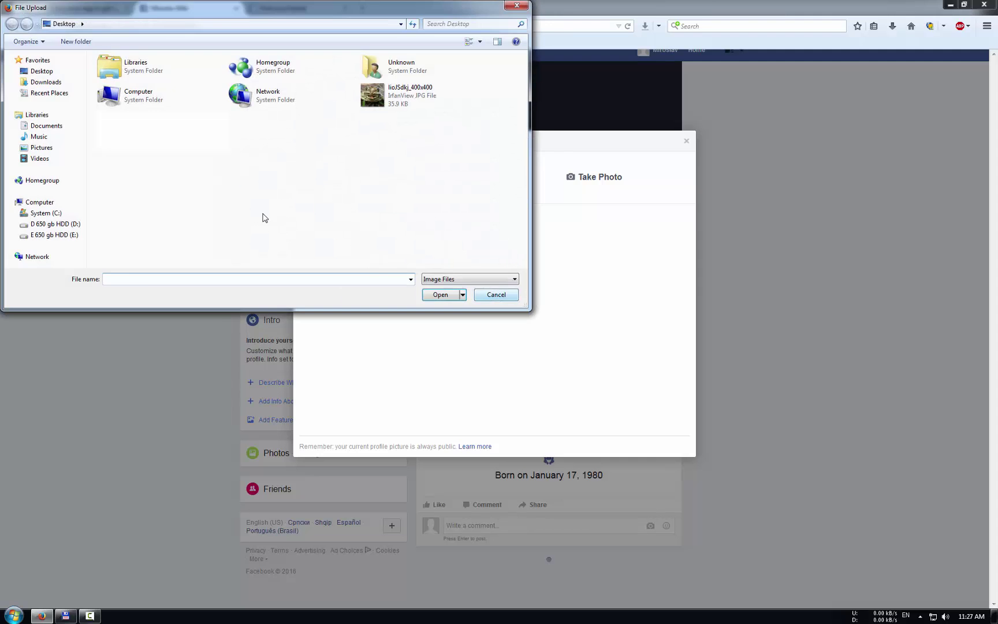
pyautogui.doubleClick(379, 110)
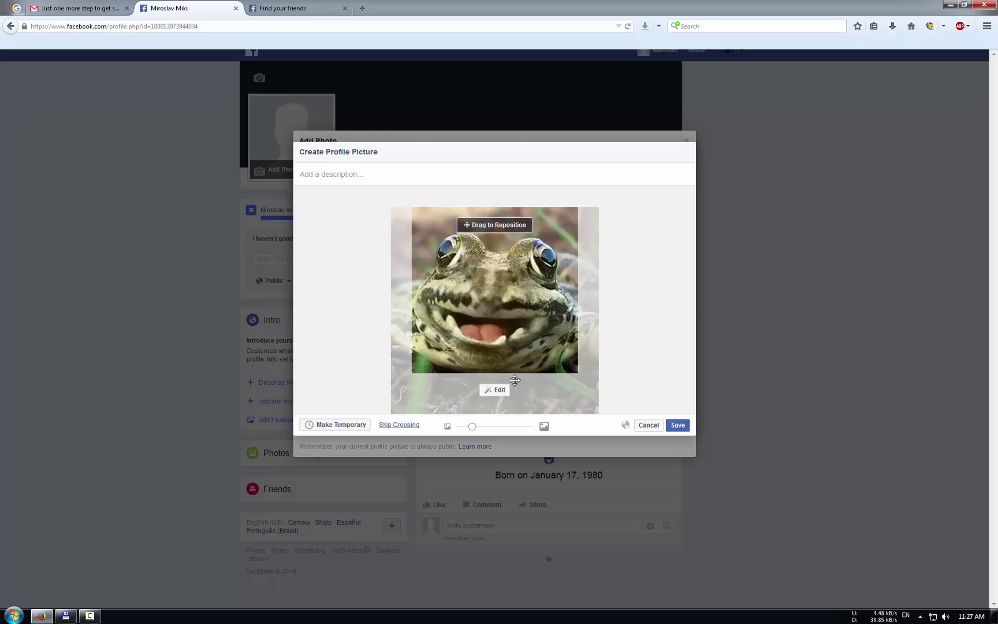
pyautogui.click(677, 426)
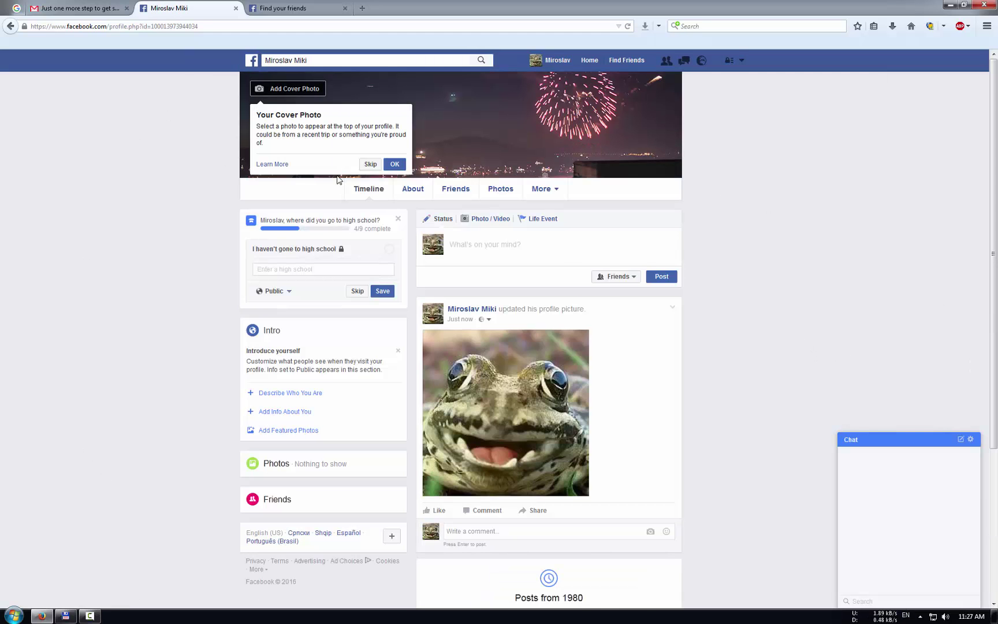
pyautogui.click(370, 165)
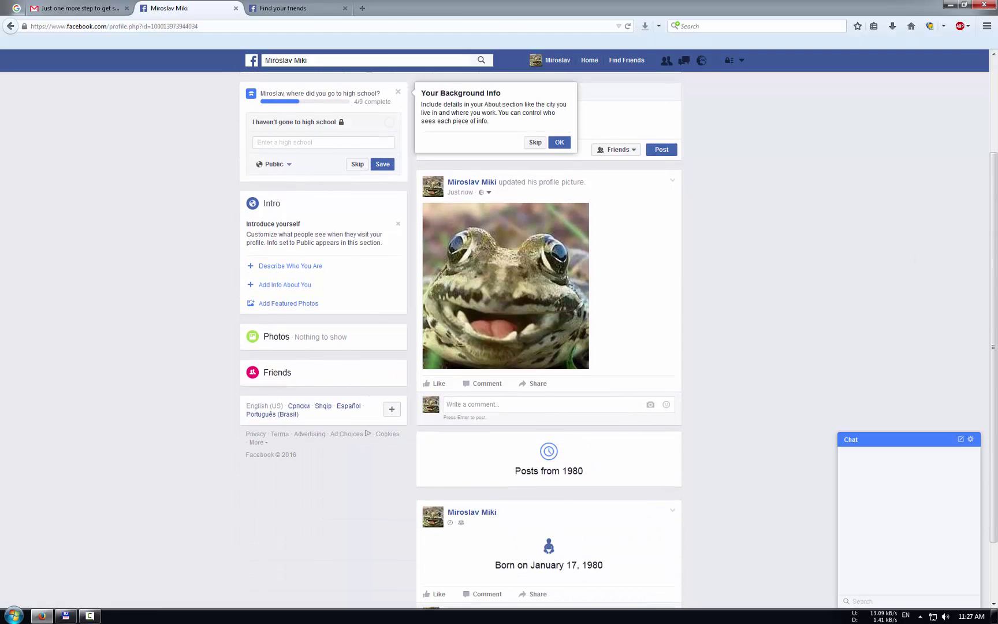
pyautogui.scroll(3, 996, 265)
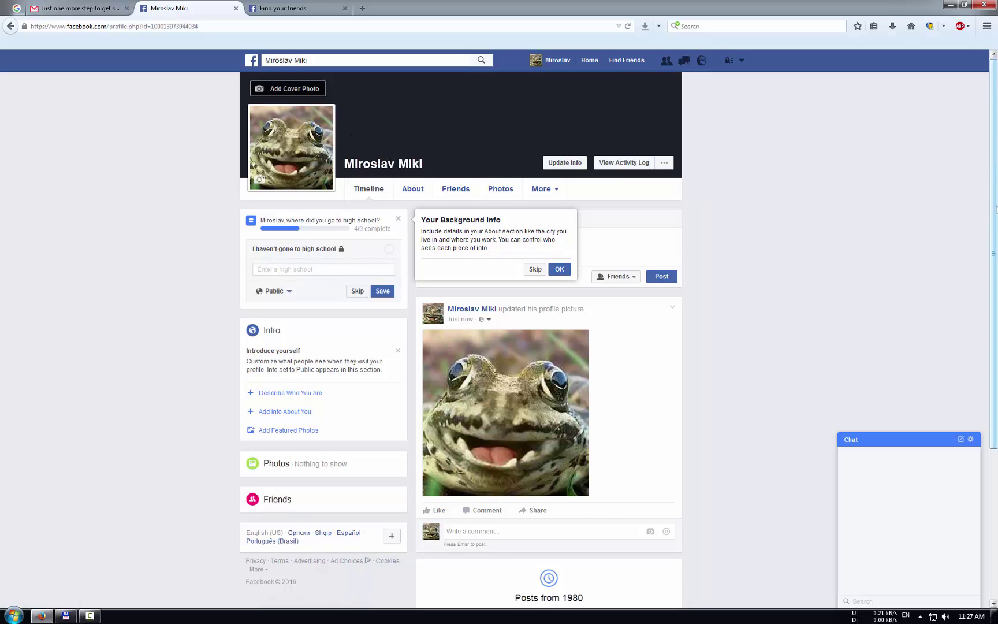
pyautogui.scroll(-5, 993, 184)
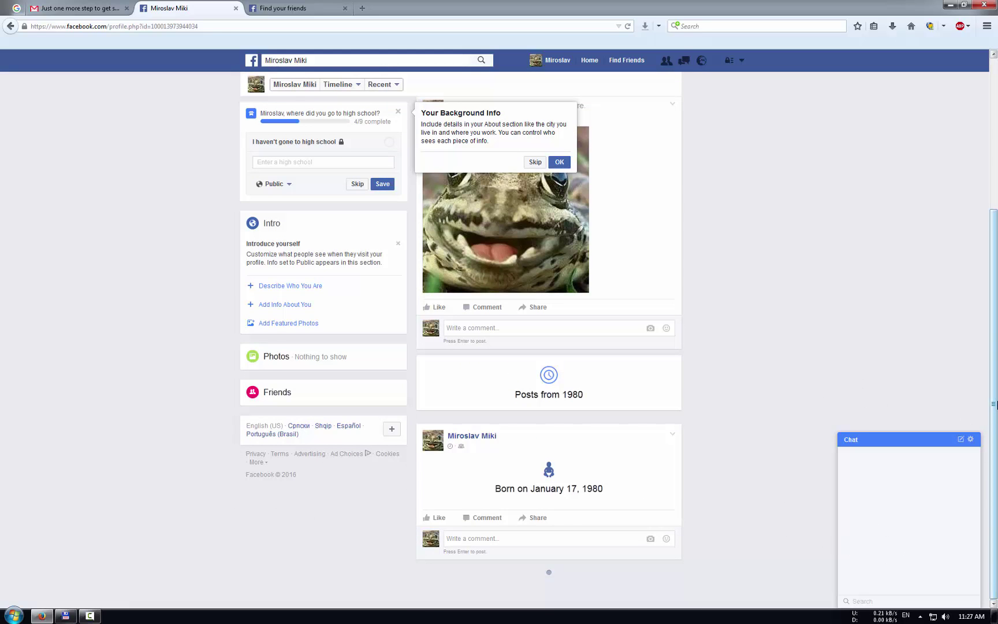
pyautogui.scroll(4, 995, 404)
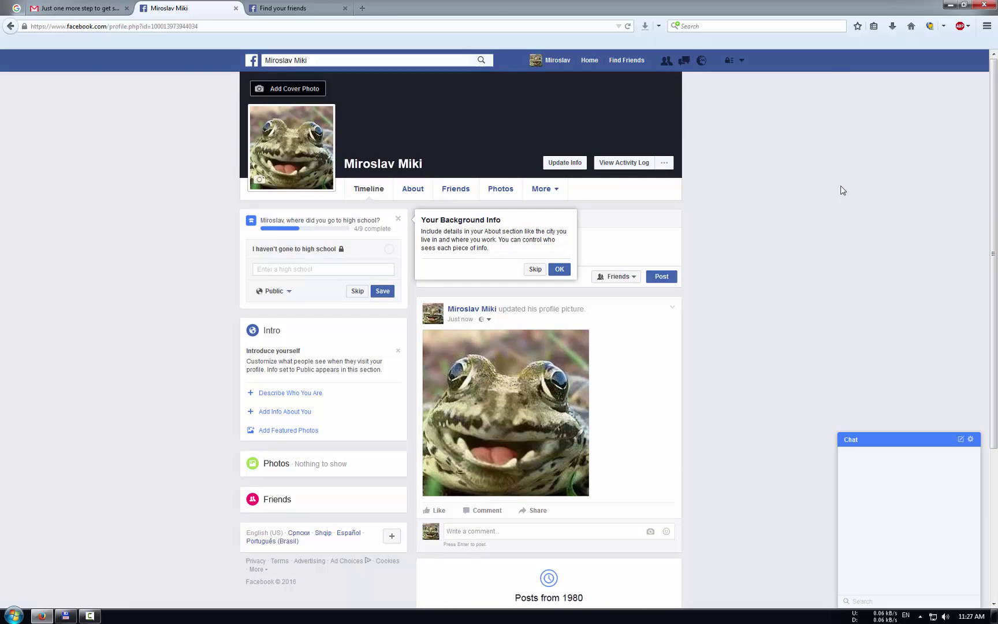